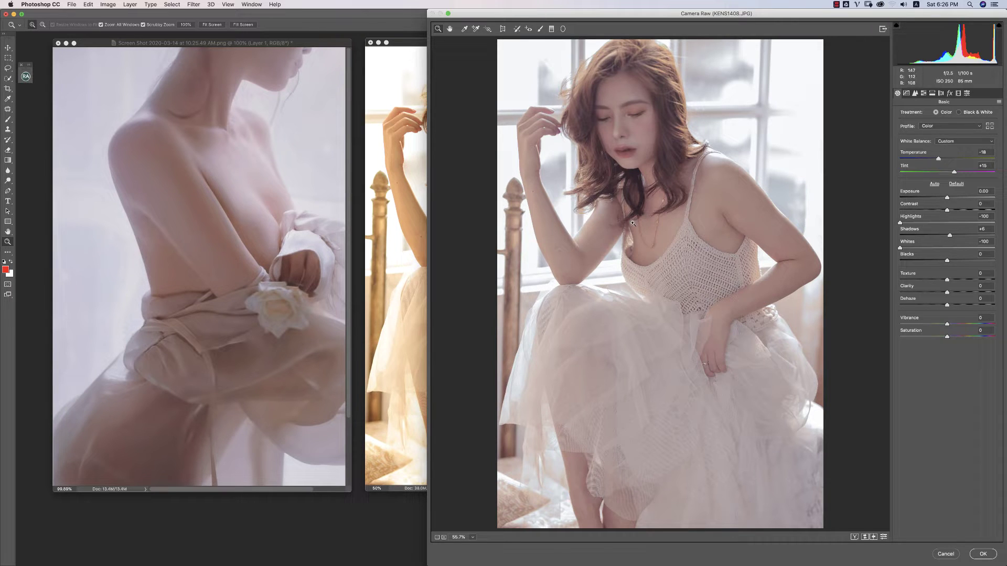
Step: Reset the photo to the Camera Raw defaults and load the saved settings file 123.xmp from the Desktop
{"action": "left_click", "coordinate": [998, 102]}
{"action": "left_click", "coordinate": [964, 124]}
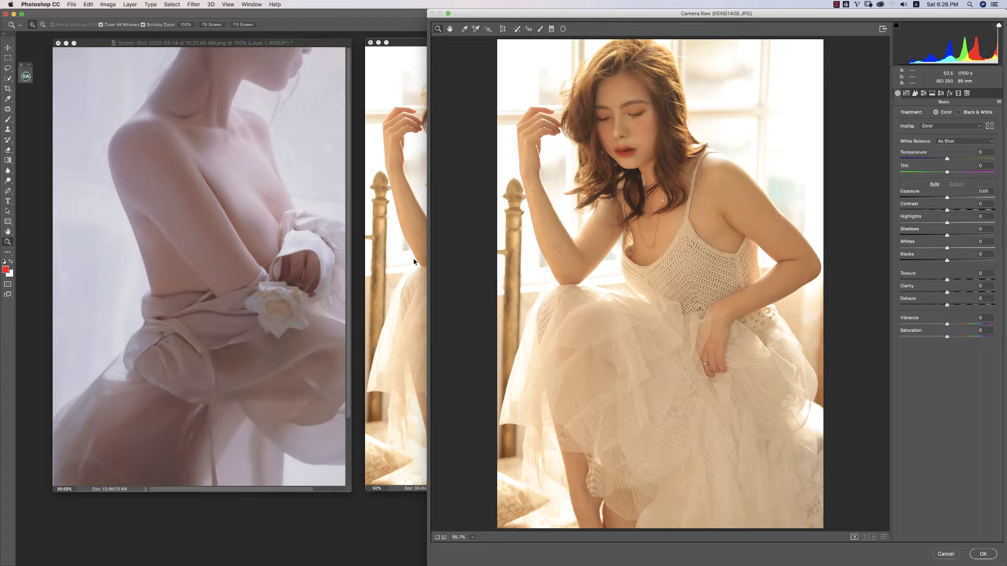
{"action": "left_click", "coordinate": [989, 127]}
{"action": "left_click", "coordinate": [990, 107]}
{"action": "left_click", "coordinate": [998, 101]}
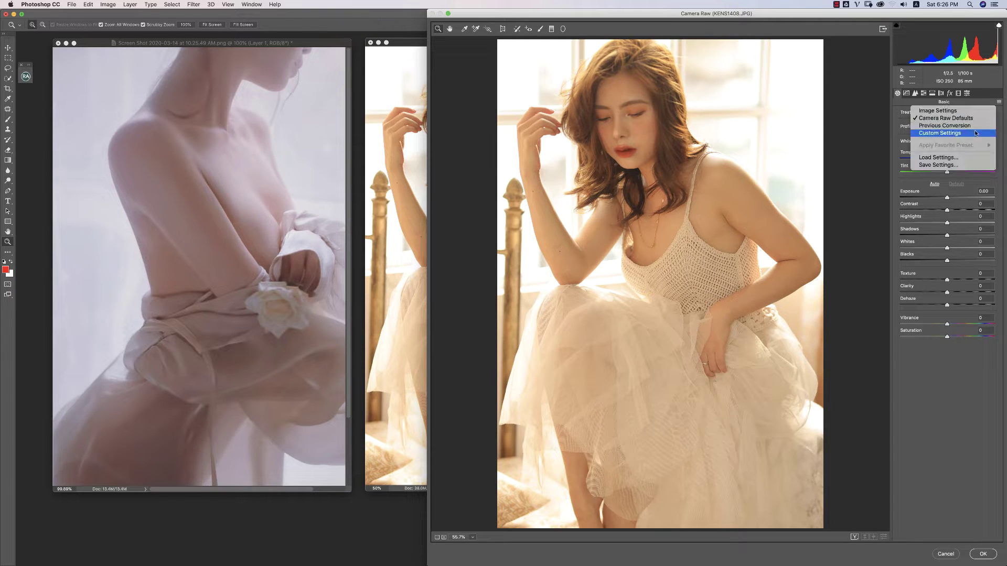
{"action": "left_click", "coordinate": [961, 158]}
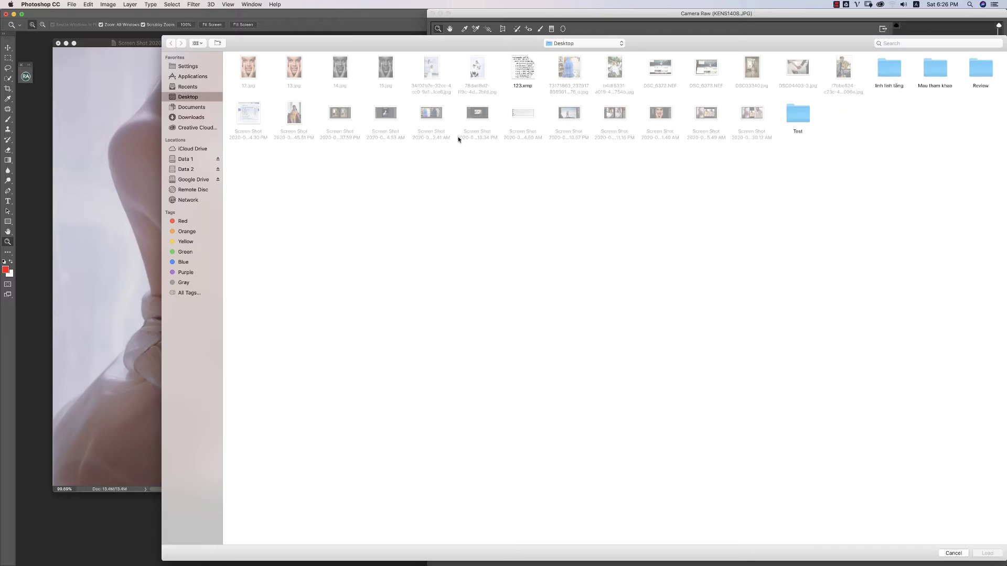
{"action": "left_click", "coordinate": [530, 78]}
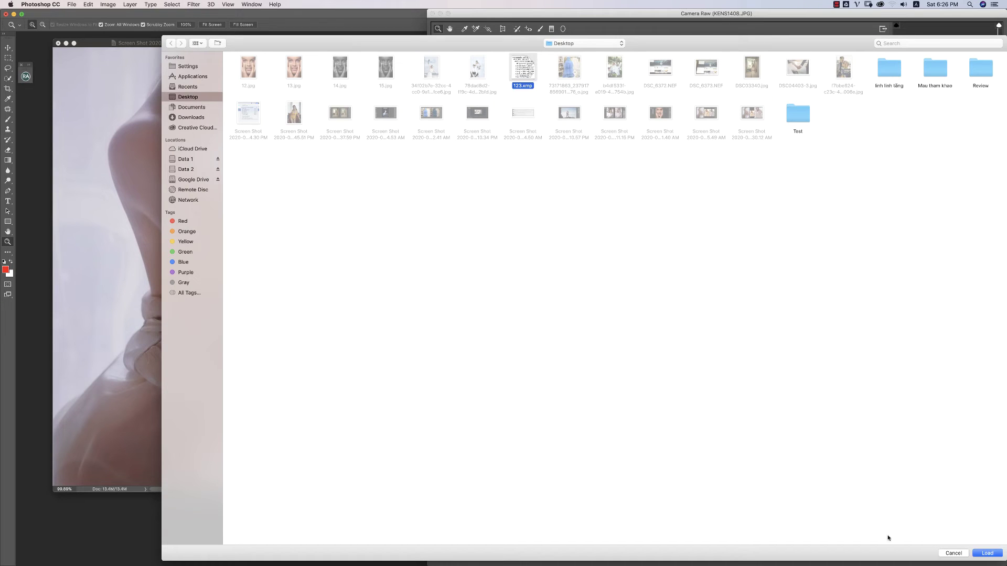
{"action": "left_click", "coordinate": [986, 553]}
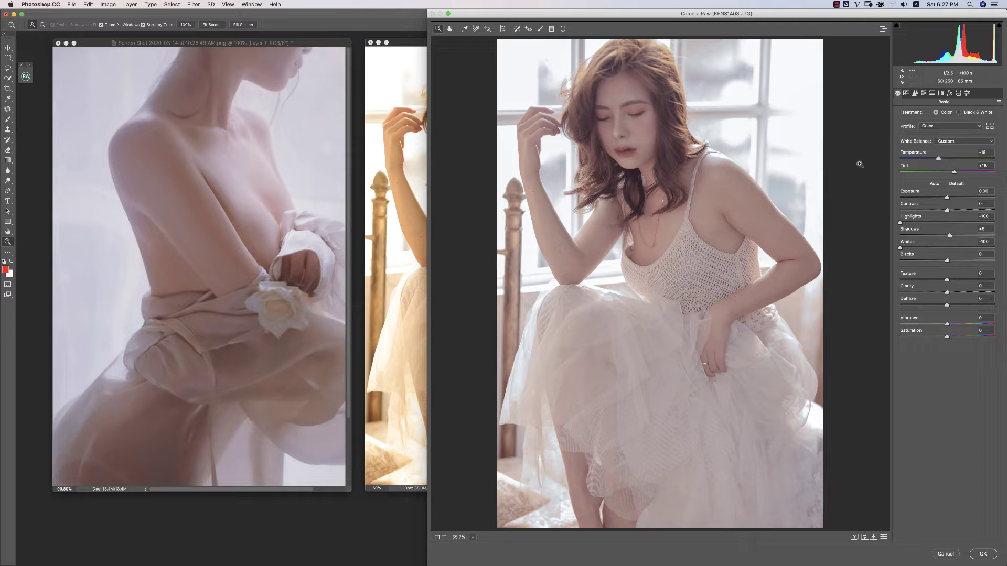
Step: Restore the Camera Raw defaults and set both Highlights and Whites to -100
{"action": "left_click", "coordinate": [999, 101]}
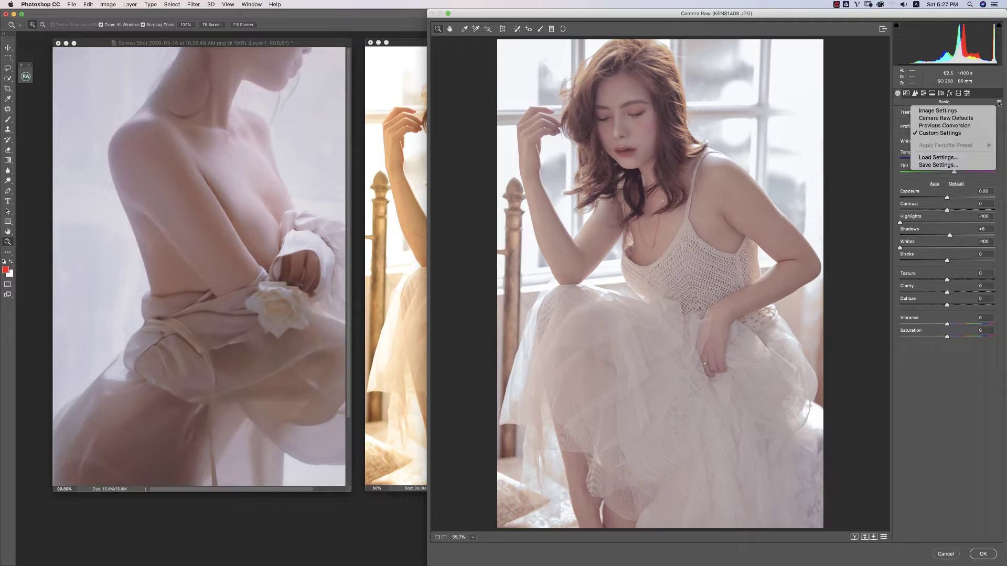
{"action": "left_click", "coordinate": [954, 118]}
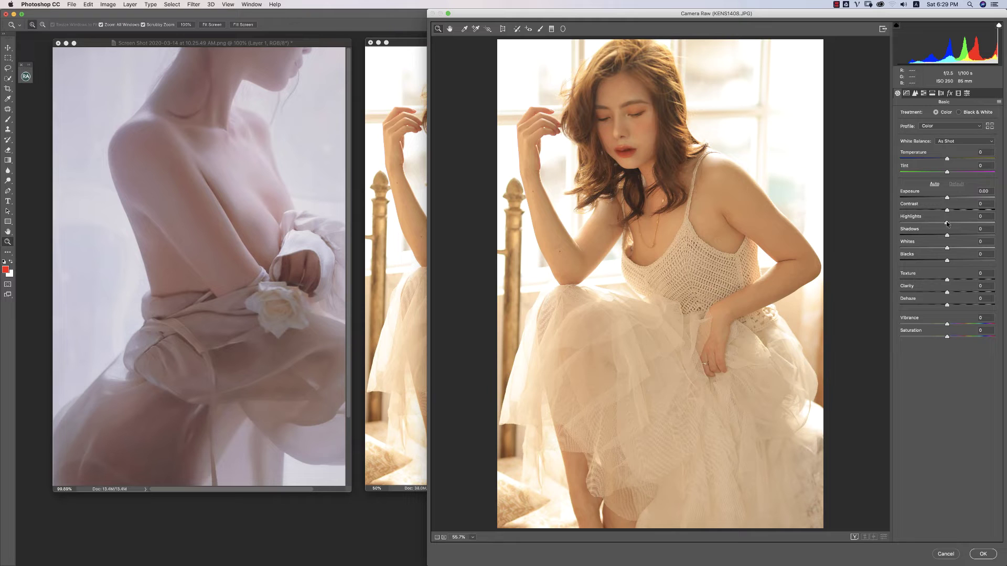
{"action": "left_click_drag", "start_coordinate": [947, 223], "coordinate": [890, 226]}
{"action": "left_click_drag", "start_coordinate": [947, 248], "coordinate": [902, 248]}
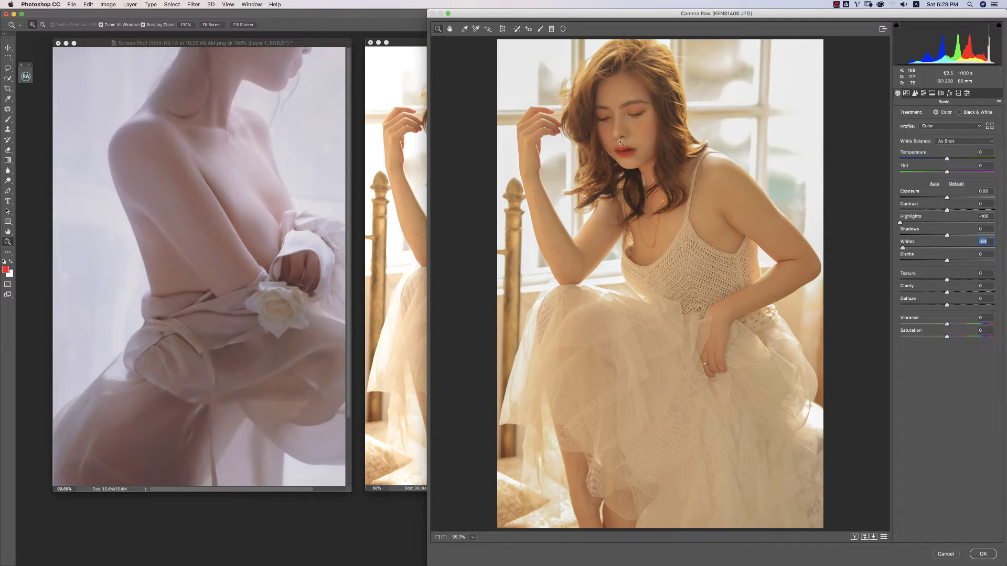
{"action": "double_click", "coordinate": [902, 248]}
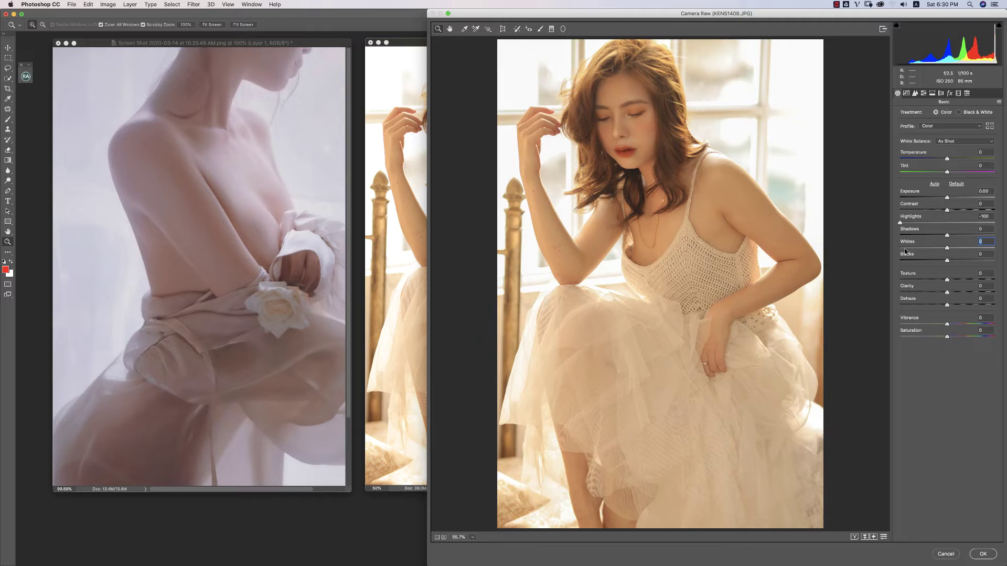
{"action": "left_click_drag", "start_coordinate": [947, 248], "coordinate": [899, 254]}
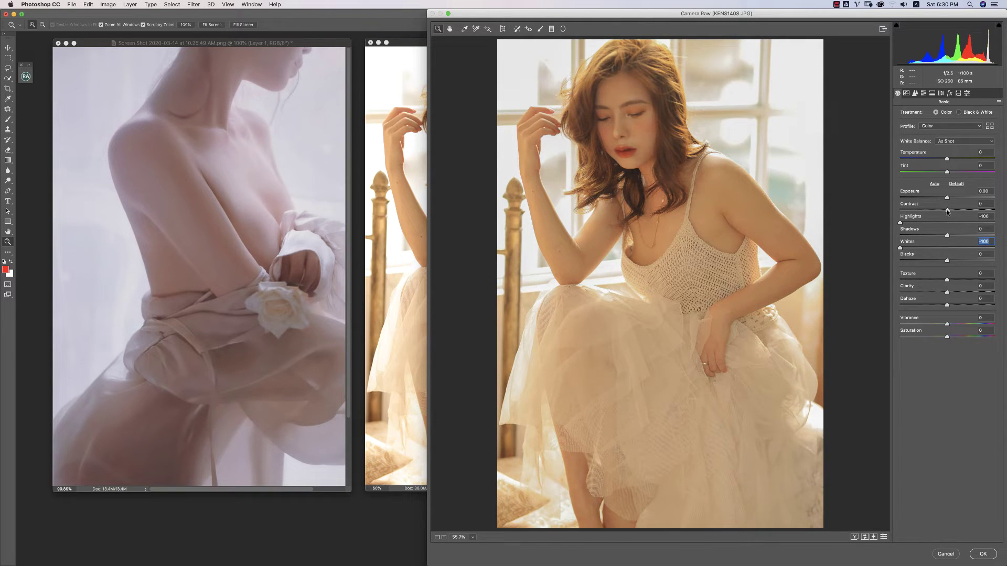
Step: Set Contrast to +9 and compare the adjusted photo with the original
{"action": "left_click_drag", "start_coordinate": [947, 210], "coordinate": [951, 211]}
{"action": "key", "text": "p"}
{"action": "key", "text": "p"}
{"action": "key", "text": "p"}
{"action": "key", "text": "p"}
{"action": "key", "text": "p"}
{"action": "key", "text": "p"}
{"action": "key", "text": "p"}
{"action": "key", "text": "p"}
Step: Cool the white balance by setting Temperature to -18 and Tint to +15
{"action": "left_click_drag", "start_coordinate": [947, 159], "coordinate": [939, 160]}
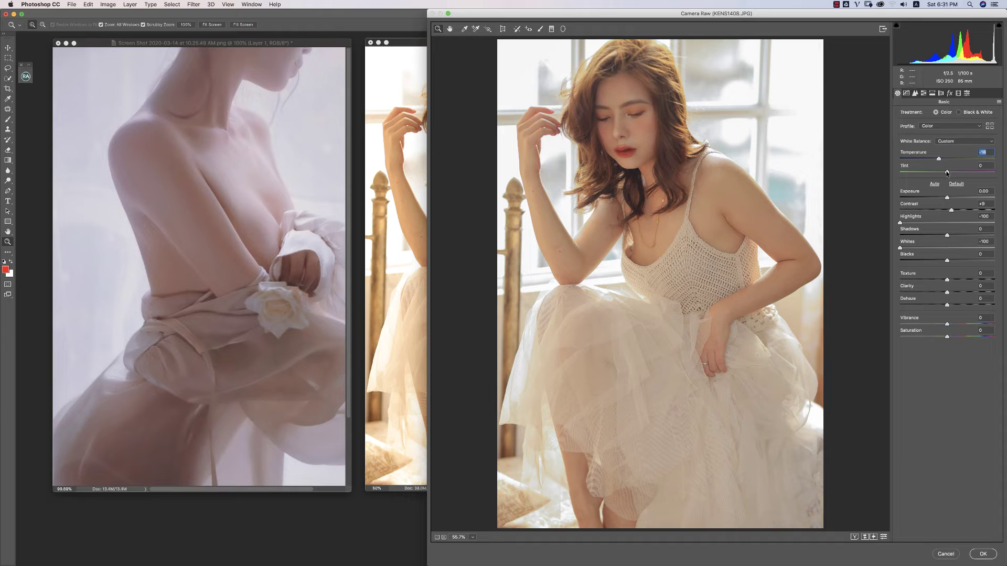
{"action": "left_click_drag", "start_coordinate": [946, 174], "coordinate": [931, 173]}
{"action": "double_click", "coordinate": [931, 173]}
{"action": "left_click_drag", "start_coordinate": [947, 172], "coordinate": [954, 173]}
Step: Compare the photo with its basic tone and white balance adjustments against the unedited original
{"action": "key", "text": "p"}
{"action": "key", "text": "p"}
{"action": "key", "text": "p"}
{"action": "key", "text": "p"}
{"action": "key", "text": "p"}
{"action": "key", "text": "p"}
{"action": "key", "text": "p"}
{"action": "key", "text": "p"}
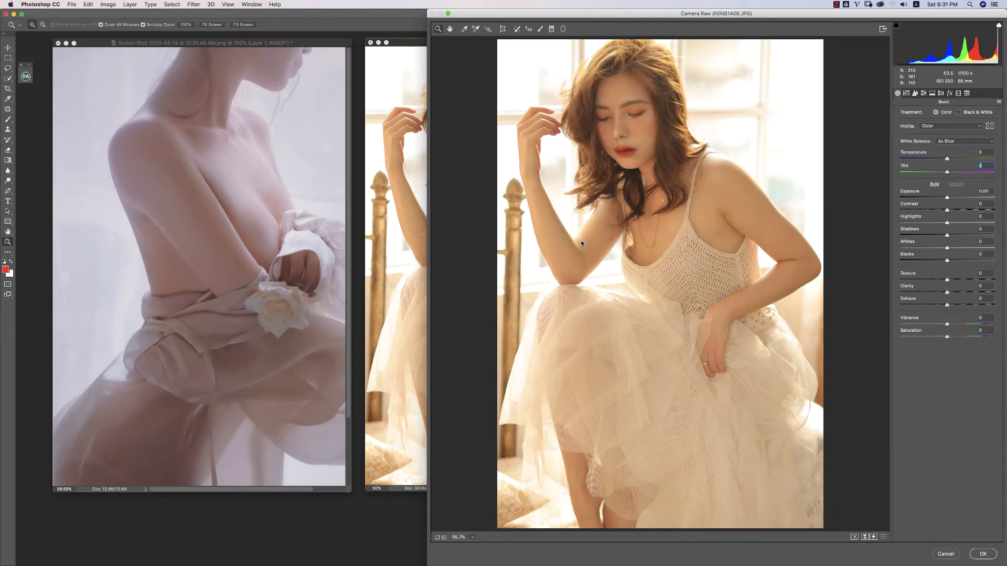
{"action": "key", "text": "p"}
{"action": "key", "text": "p"}
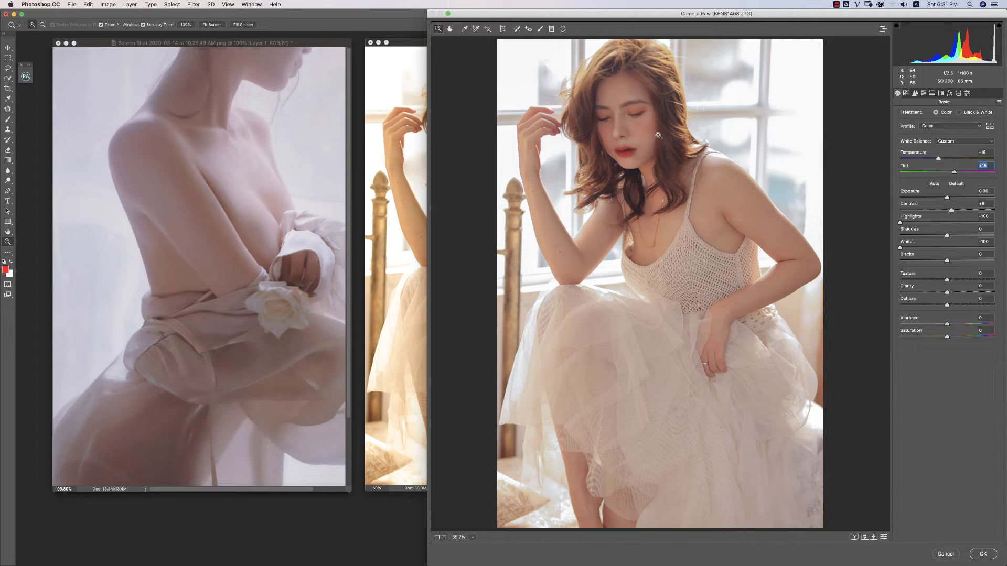
Step: Set the Reds saturation to -54 in the HSL adjustments and compare with the original photo
{"action": "left_click", "coordinate": [923, 93]}
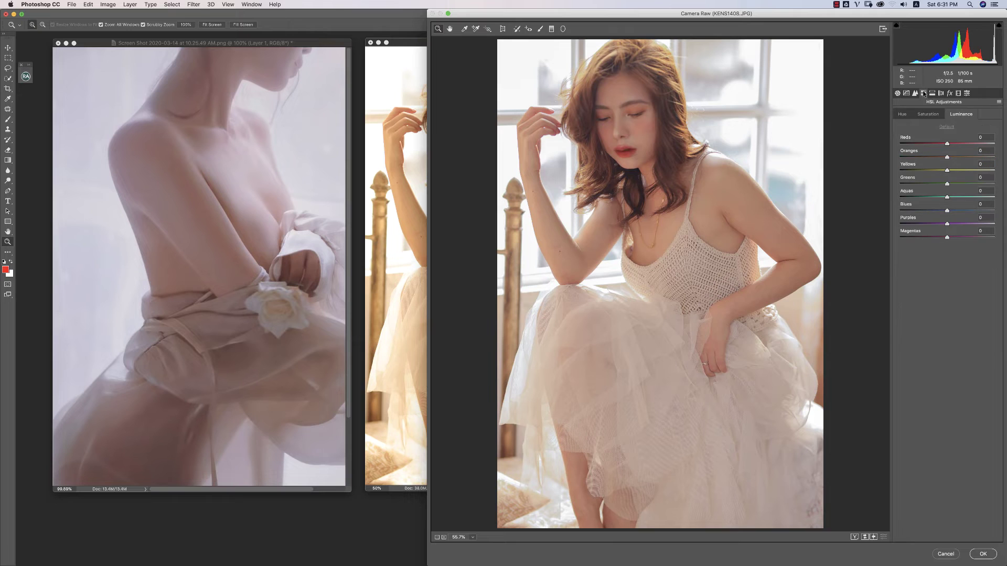
{"action": "left_click", "coordinate": [924, 113]}
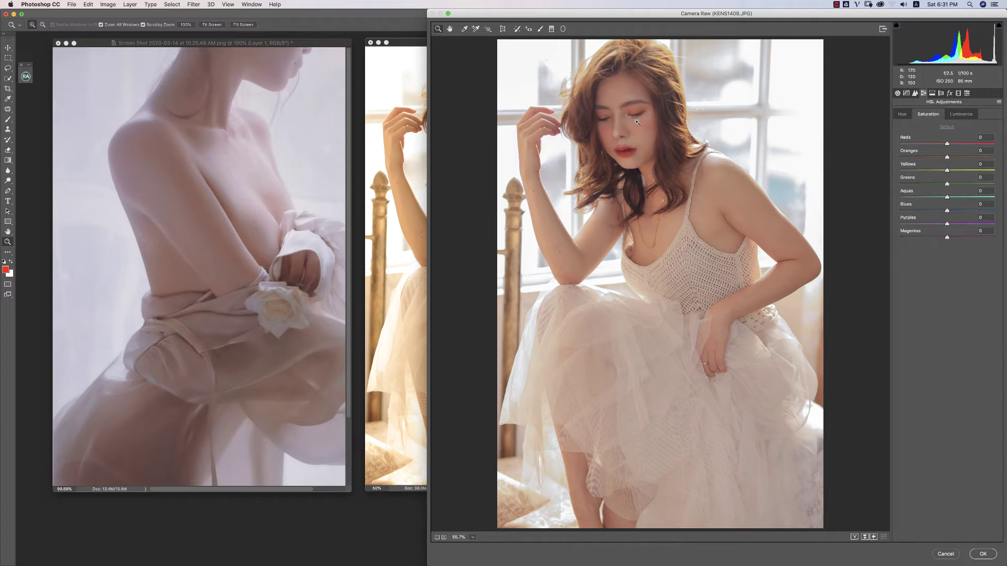
{"action": "left_click_drag", "start_coordinate": [944, 145], "coordinate": [920, 144]}
{"action": "key", "text": "p"}
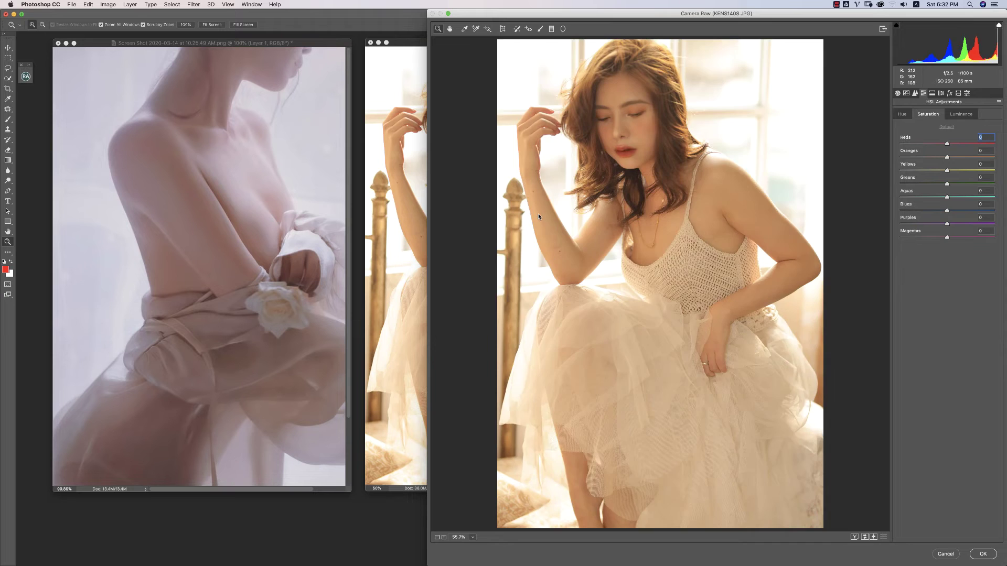
{"action": "key", "text": "p"}
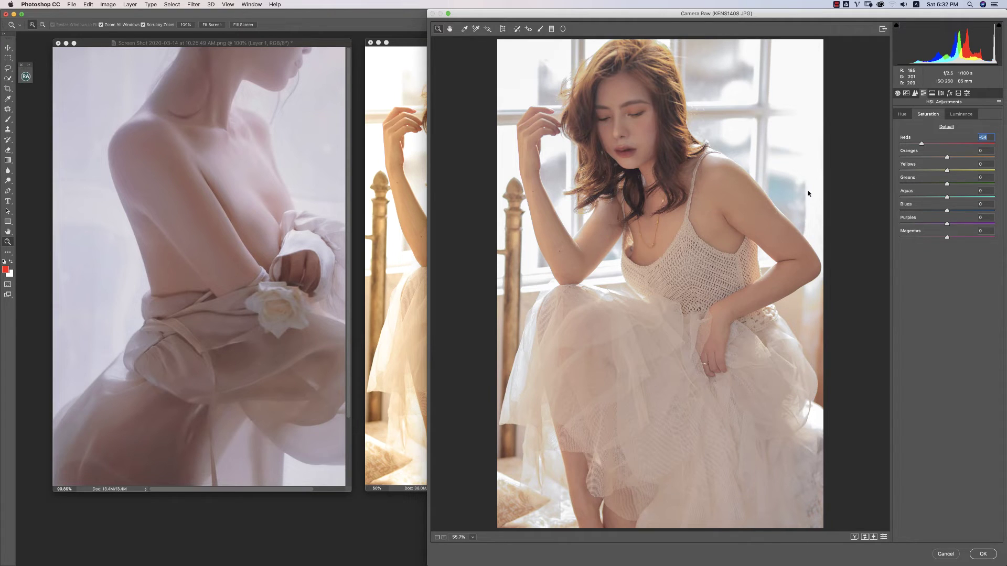
Step: Set the Oranges saturation to -27 in the HSL adjustments and compare the skin tones with the original
{"action": "left_click_drag", "start_coordinate": [947, 158], "coordinate": [934, 160]}
{"action": "key", "text": "Up"}
{"action": "key", "text": "p"}
{"action": "key", "text": "p"}
{"action": "key", "text": "p"}
{"action": "key", "text": "p"}
{"action": "key", "text": "p"}
{"action": "key", "text": "p"}
{"action": "key", "text": "super+alt+z"}
{"action": "key", "text": "super+alt+z"}
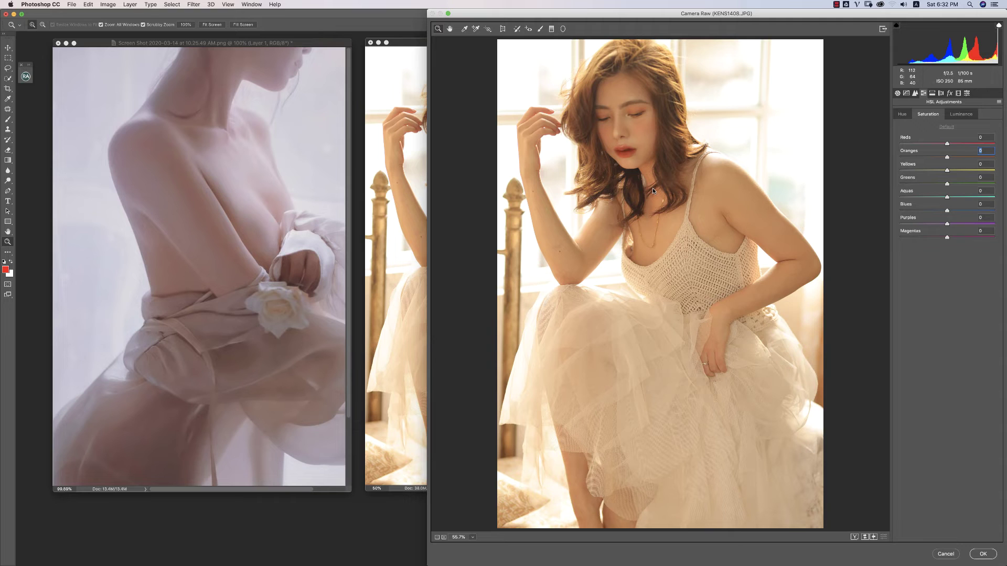
{"action": "key", "text": "super+shift+z"}
{"action": "key", "text": "super+shift+z"}
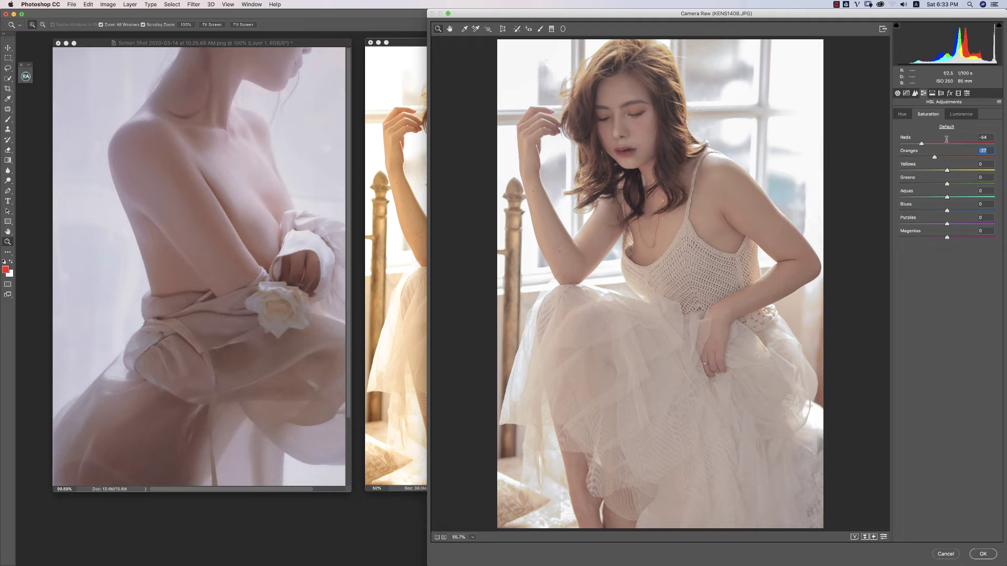
Step: Split-tone the shadows with Hue 288 and Saturation 10
{"action": "left_click", "coordinate": [932, 93]}
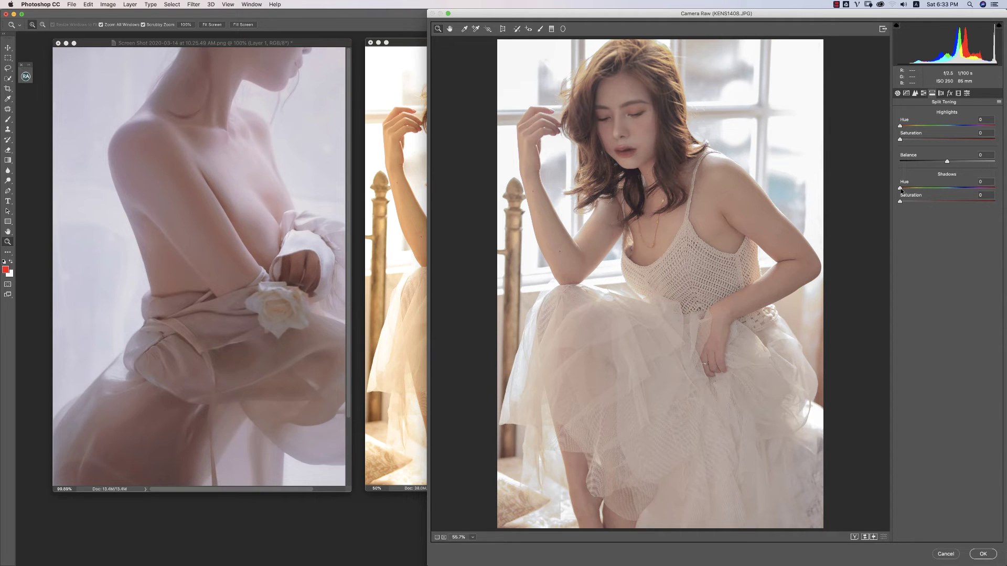
{"action": "left_click_drag", "start_coordinate": [900, 188], "coordinate": [972, 190]}
{"action": "left_click_drag", "start_coordinate": [974, 190], "coordinate": [974, 191]}
{"action": "left_click_drag", "start_coordinate": [974, 191], "coordinate": [975, 191]}
{"action": "left_click_drag", "start_coordinate": [902, 203], "coordinate": [909, 200]}
Step: Compare the photo with and without the shadow split toning
{"action": "left_click", "coordinate": [884, 537]}
{"action": "left_click", "coordinate": [884, 537]}
{"action": "left_click", "coordinate": [883, 537]}
{"action": "left_click", "coordinate": [883, 537]}
{"action": "left_click", "coordinate": [884, 537]}
{"action": "left_click", "coordinate": [884, 537]}
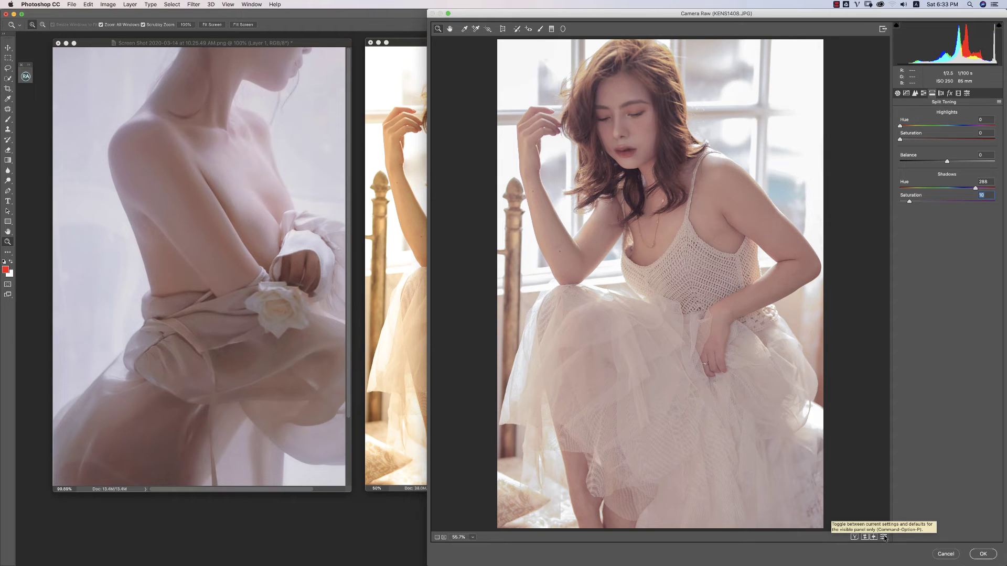
{"action": "left_click", "coordinate": [883, 537]}
{"action": "left_click", "coordinate": [884, 537]}
{"action": "left_click", "coordinate": [884, 537]}
{"action": "left_click", "coordinate": [884, 537]}
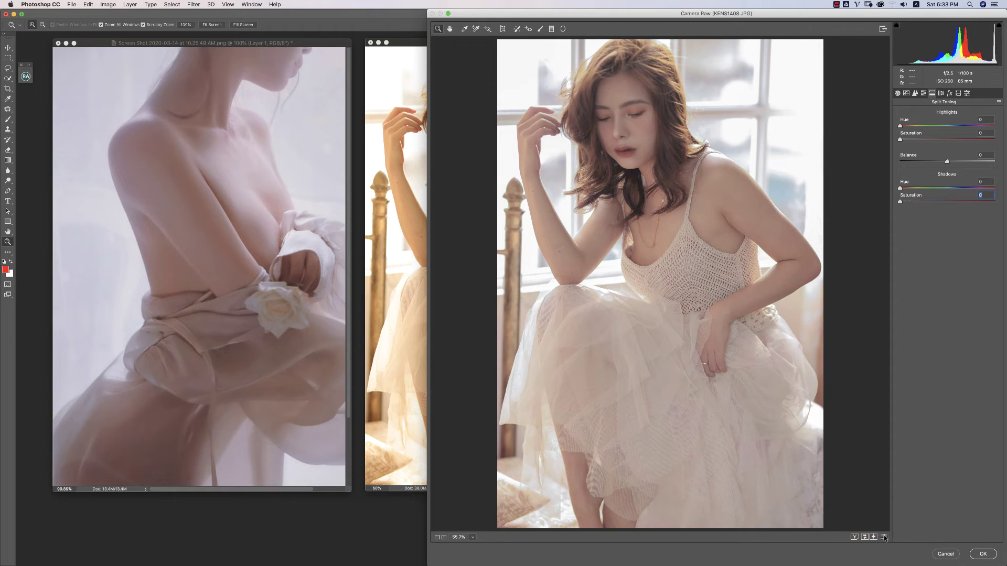
{"action": "left_click", "coordinate": [884, 537]}
Step: Split-tone the highlights with Hue 218 and Saturation 10, and compare with the toning switched off
{"action": "left_click_drag", "start_coordinate": [900, 126], "coordinate": [957, 127]}
{"action": "left_click_drag", "start_coordinate": [900, 140], "coordinate": [909, 139]}
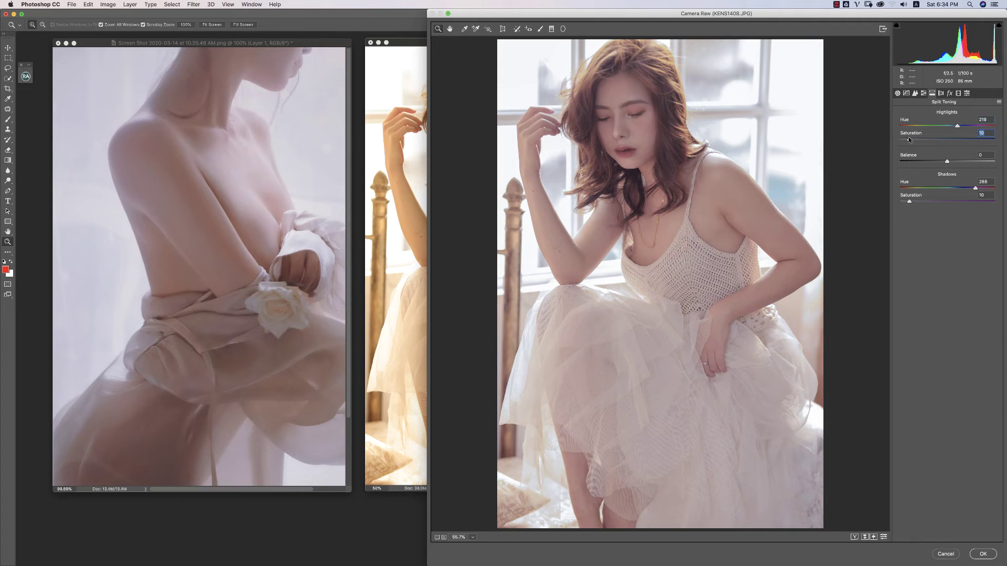
{"action": "left_click", "coordinate": [883, 537]}
{"action": "left_click", "coordinate": [883, 537]}
{"action": "left_click", "coordinate": [883, 537]}
{"action": "left_click", "coordinate": [883, 537]}
Step: Slightly lower the Oranges luminance in the HSL adjustments to darken the skin
{"action": "left_click", "coordinate": [924, 93]}
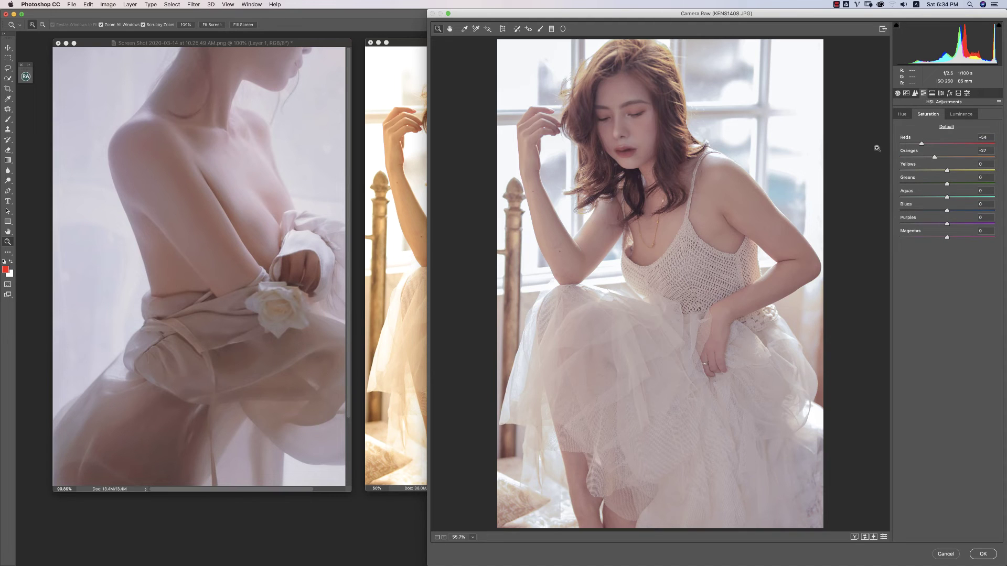
{"action": "left_click", "coordinate": [902, 117]}
{"action": "left_click", "coordinate": [928, 114]}
{"action": "left_click", "coordinate": [960, 114]}
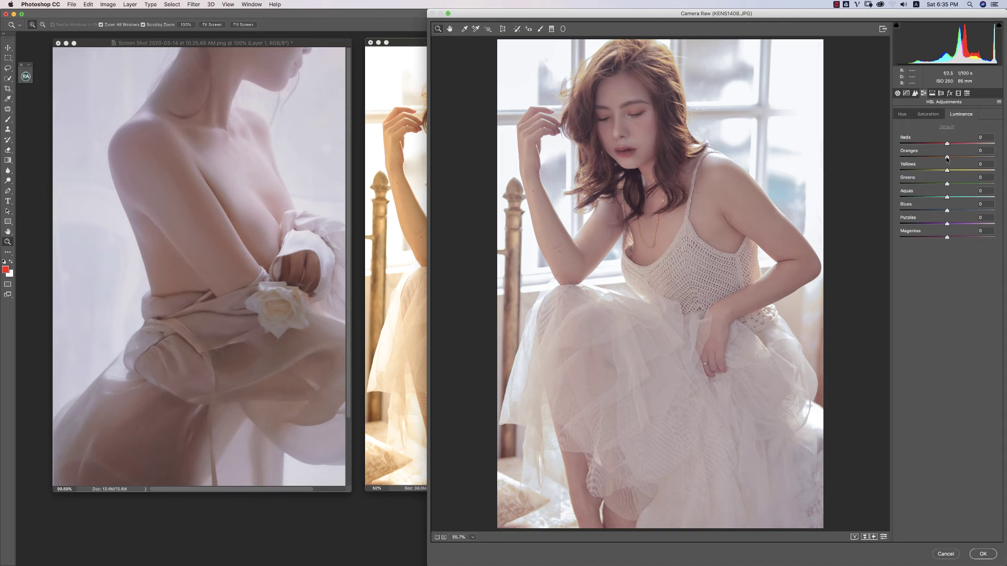
{"action": "left_click_drag", "start_coordinate": [947, 158], "coordinate": [941, 160]}
Step: Set the HSL hue of Oranges to +10 and of Yellows to -48
{"action": "left_click", "coordinate": [904, 115]}
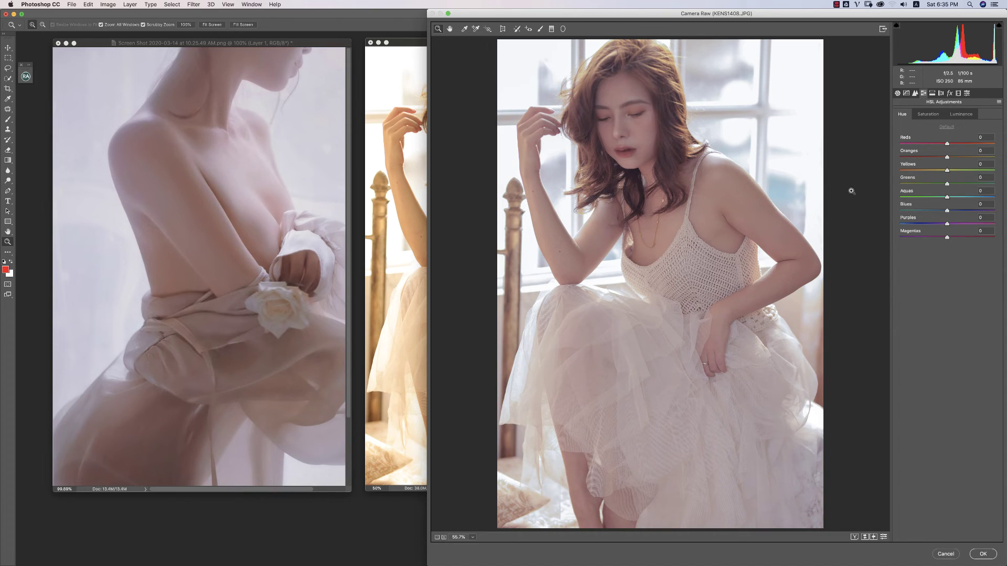
{"action": "left_click_drag", "start_coordinate": [946, 158], "coordinate": [932, 158]}
{"action": "double_click", "coordinate": [932, 157]}
{"action": "left_click_drag", "start_coordinate": [947, 158], "coordinate": [952, 158]}
{"action": "left_click_drag", "start_coordinate": [948, 171], "coordinate": [1005, 177]}
{"action": "left_click", "coordinate": [1006, 171]}
{"action": "left_click_drag", "start_coordinate": [993, 171], "coordinate": [926, 178]}
Step: Return to the Basic adjustments and compare the edited photo with the original
{"action": "left_click", "coordinate": [898, 94]}
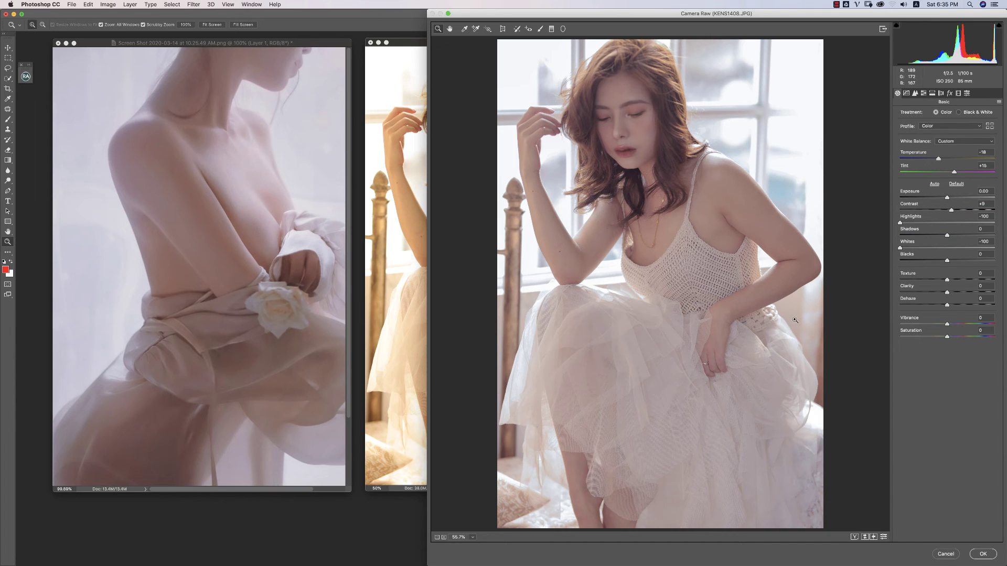
{"action": "key", "text": "p"}
{"action": "key", "text": "p"}
{"action": "key", "text": "p"}
{"action": "key", "text": "p"}
{"action": "key", "text": "super+z"}
{"action": "key", "text": "super+z"}
{"action": "key", "text": "super+z"}
{"action": "key", "text": "p"}
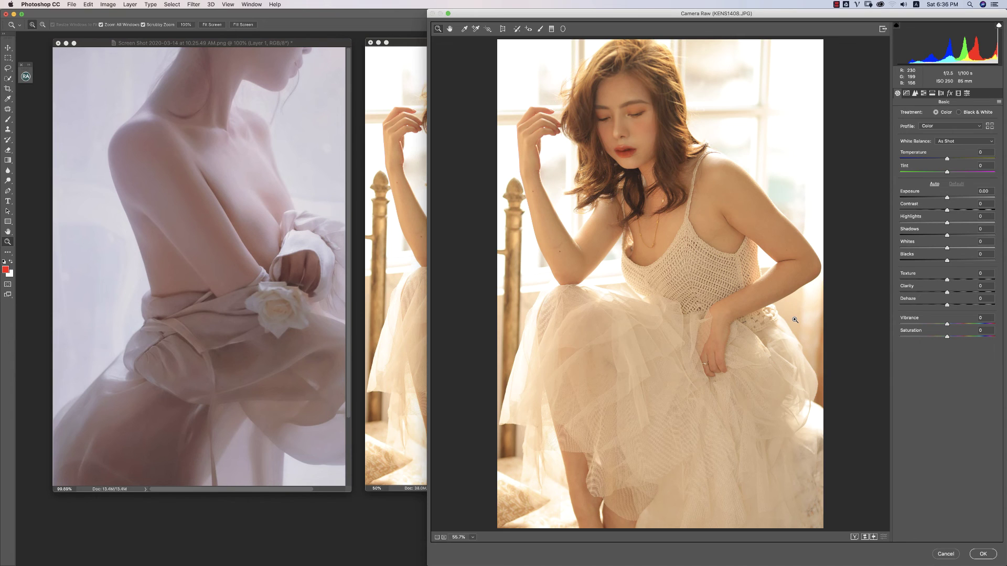
{"action": "key", "text": "super+alt+v"}
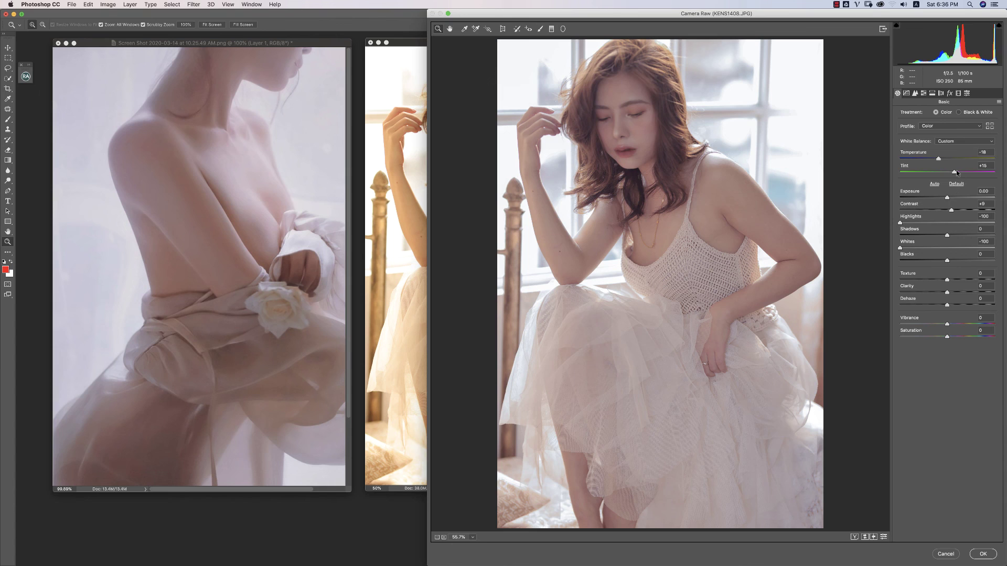
Step: Review the HSL hue, saturation and luminance adjustments and fine-tune the Reds and Oranges saturation
{"action": "left_click", "coordinate": [924, 93]}
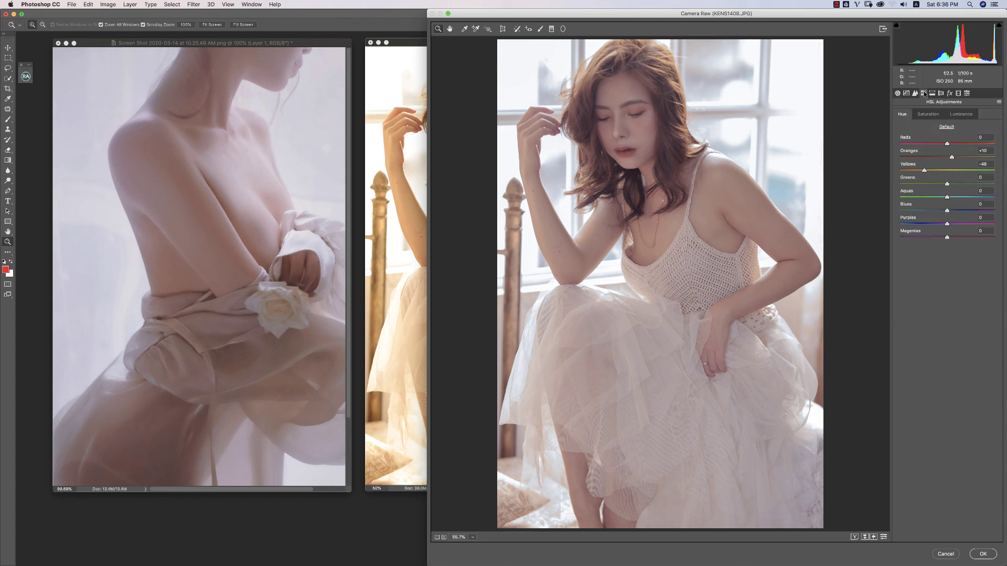
{"action": "left_click", "coordinate": [926, 113]}
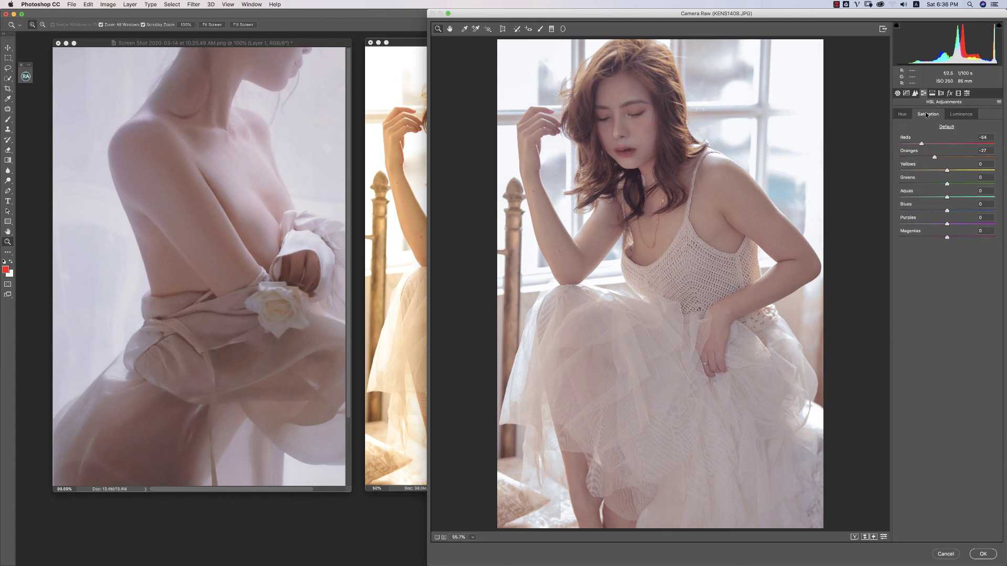
{"action": "left_click", "coordinate": [903, 114]}
{"action": "left_click", "coordinate": [926, 113]}
{"action": "left_click", "coordinate": [956, 113]}
{"action": "left_click", "coordinate": [935, 117]}
{"action": "mouse_move", "coordinate": [922, 143]}
{"action": "left_mouse_down"}
{"action": "mouse_move", "coordinate": [963, 146]}
{"action": "mouse_move", "coordinate": [926, 151]}
{"action": "left_mouse_up"}
{"action": "left_click_drag", "start_coordinate": [933, 158], "coordinate": [933, 159]}
Step: Change the split-toning shadows to Hue 308 and Saturation 12, and compare with the original photo
{"action": "left_click", "coordinate": [932, 93]}
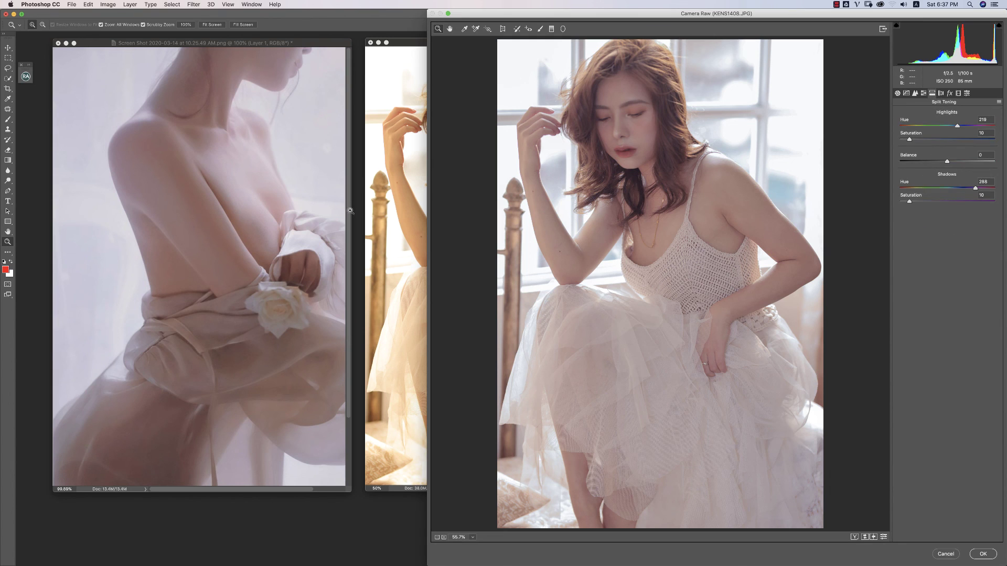
{"action": "left_click_drag", "start_coordinate": [977, 189], "coordinate": [981, 189]}
{"action": "left_click_drag", "start_coordinate": [911, 200], "coordinate": [913, 200]}
{"action": "key", "text": "p"}
{"action": "key", "text": "p"}
{"action": "key", "text": "p"}
{"action": "key", "text": "p"}
{"action": "key", "text": "p"}
{"action": "key", "text": "p"}
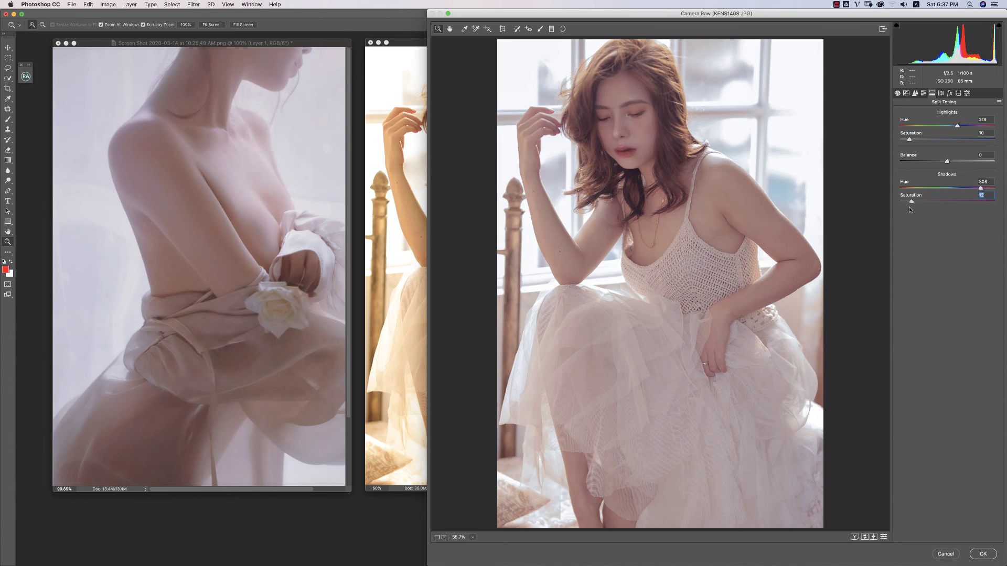